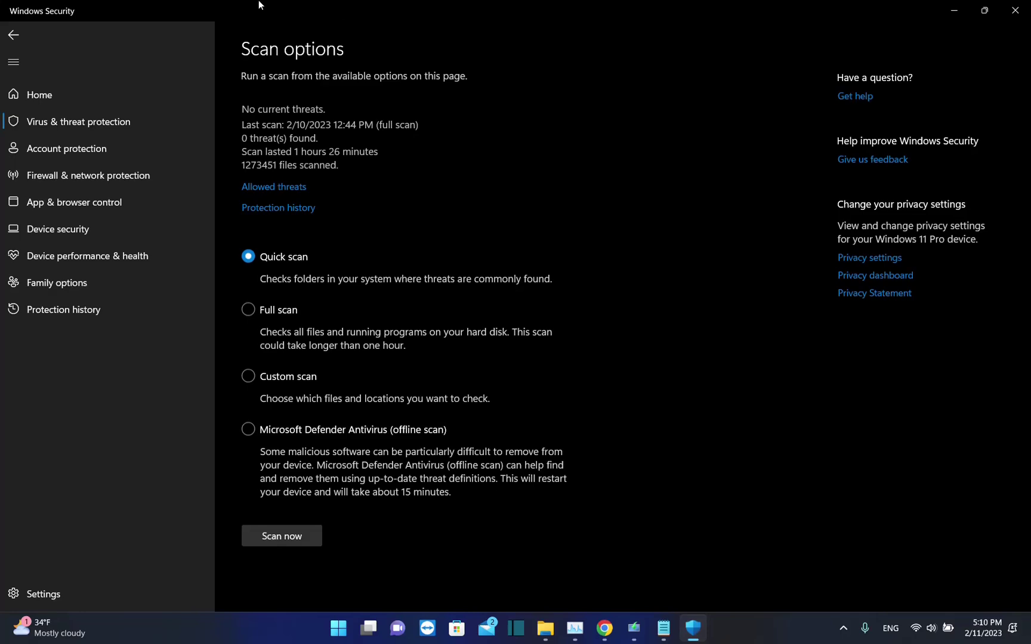
Close Windows Security and open the Start menu to search for 'windows security'
click(1015, 10)
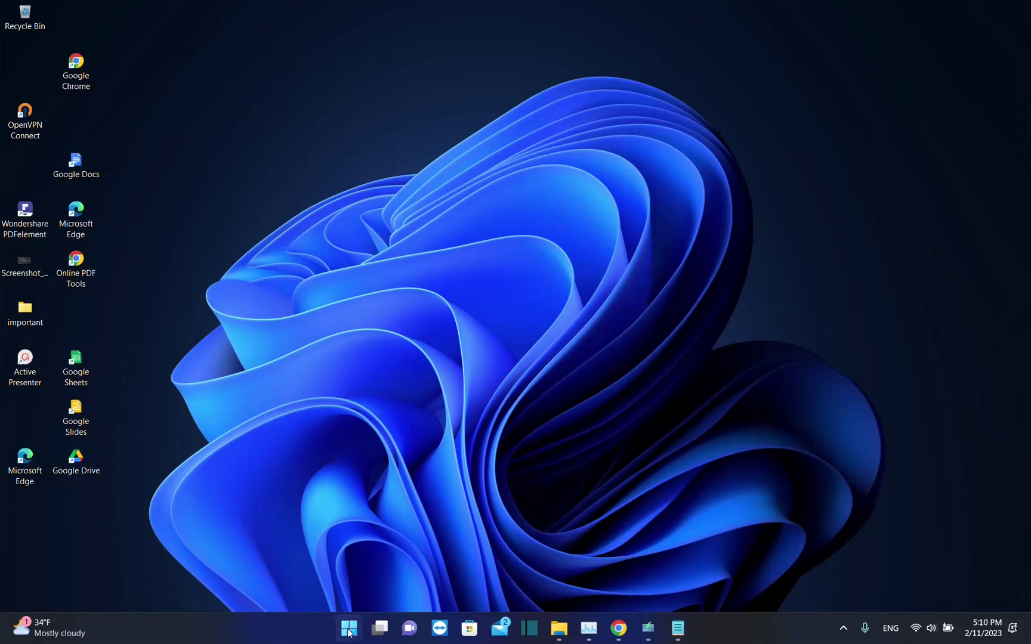
click(354, 628)
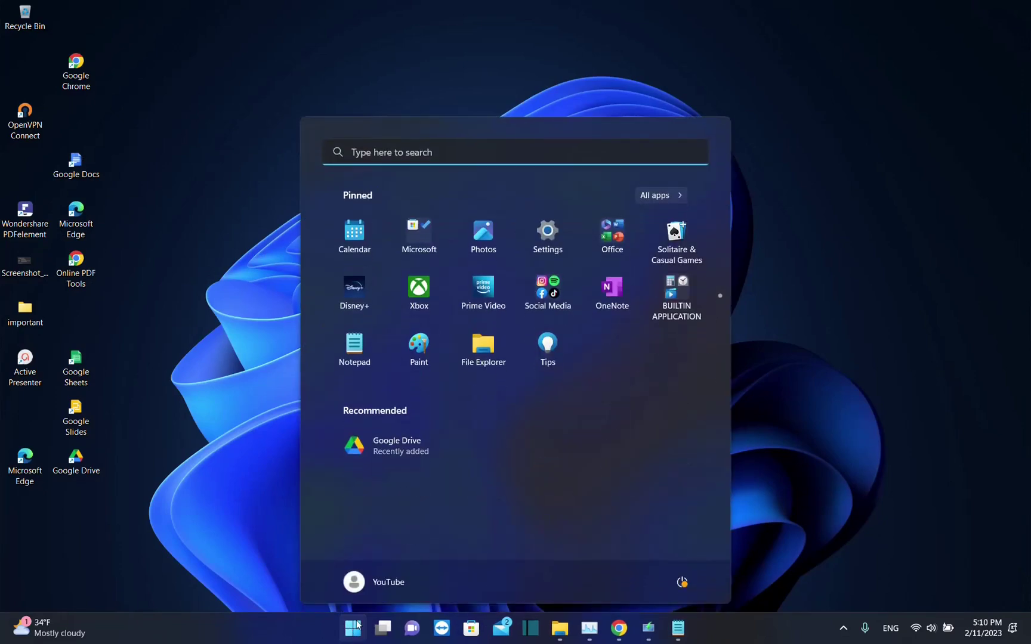
text(windows )
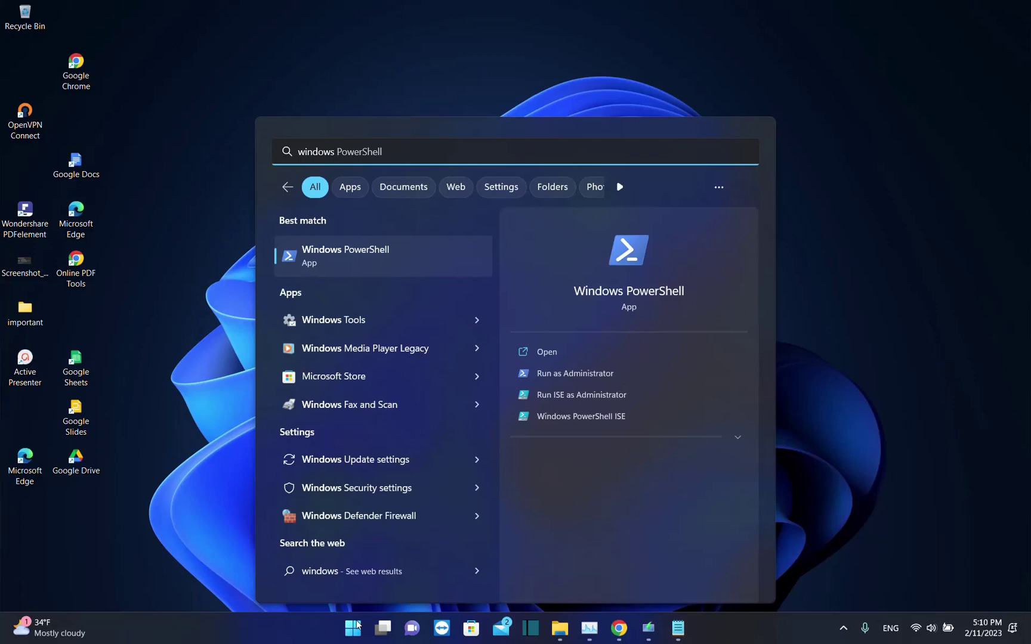
text(securt)
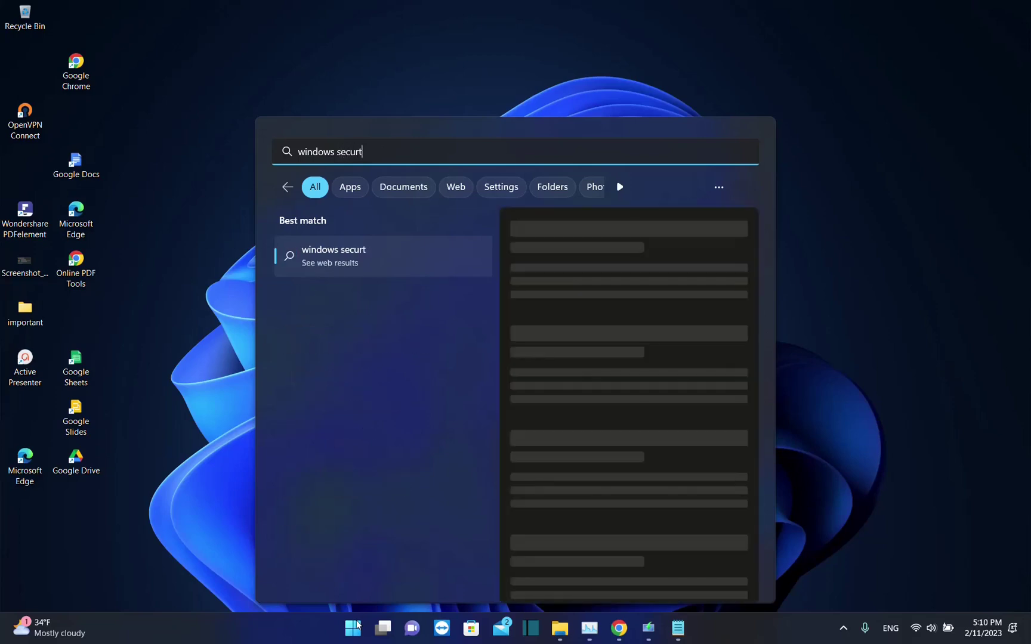
key(BackSpace)
text(ity)
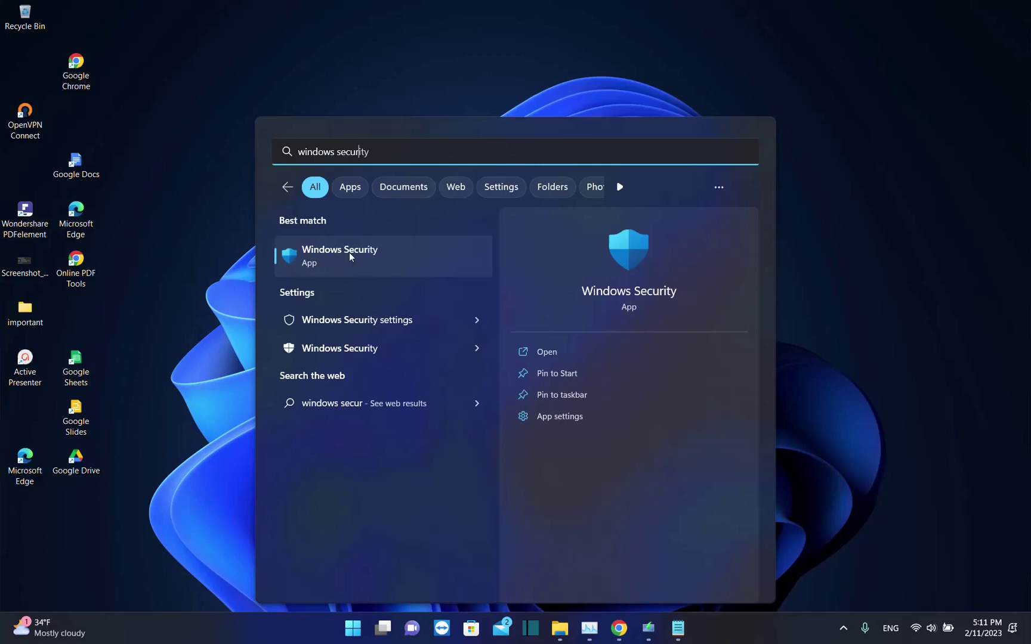
Launch Windows Security from the search result and go to Virus & threat protection
click(333, 260)
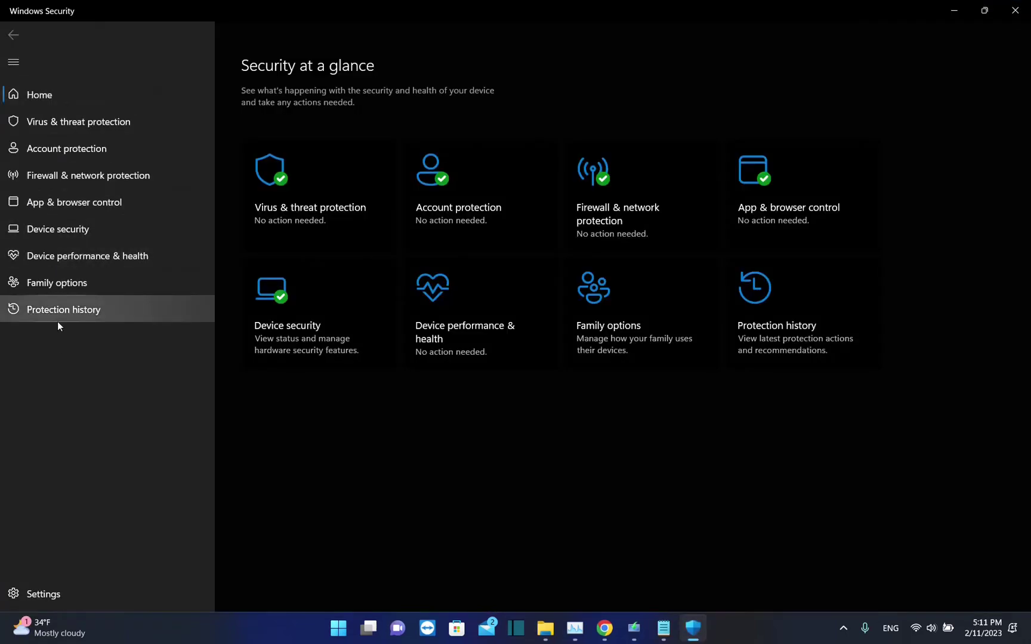
click(96, 126)
scroll(489, 225, down, 5)
scroll(488, 225, up, 1)
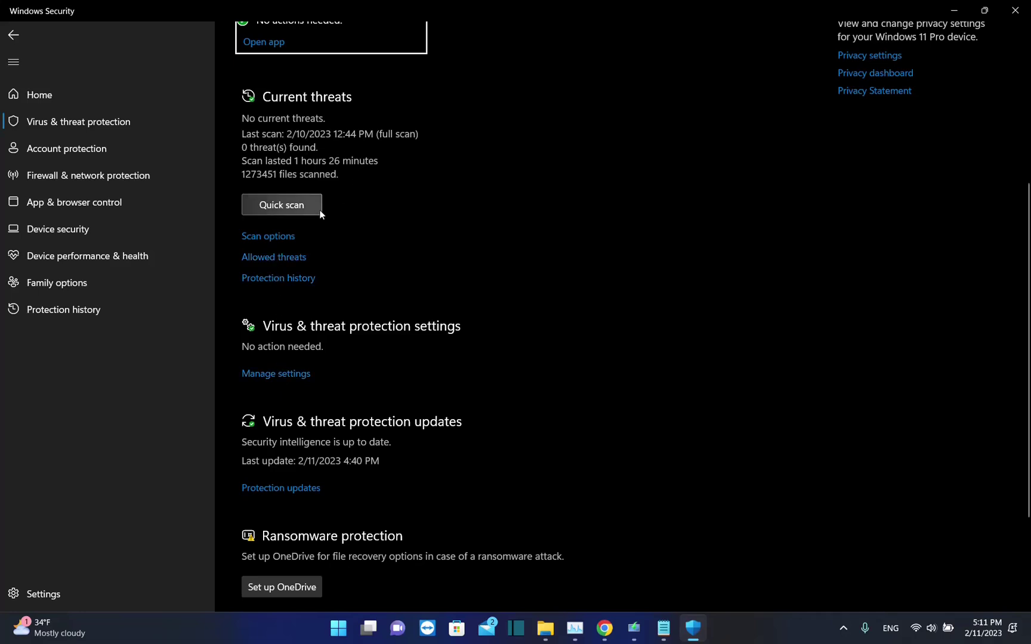
On the Scan options page, choose Full scan after briefly trying Custom scan
click(282, 238)
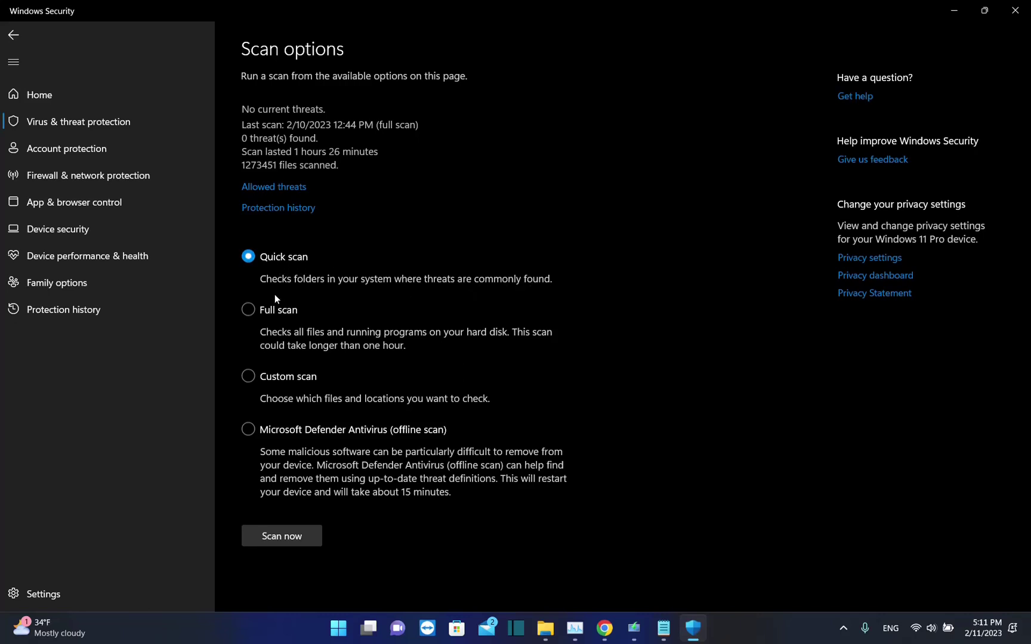
click(249, 309)
click(298, 382)
click(259, 311)
Start the full scan with Scan now
click(281, 536)
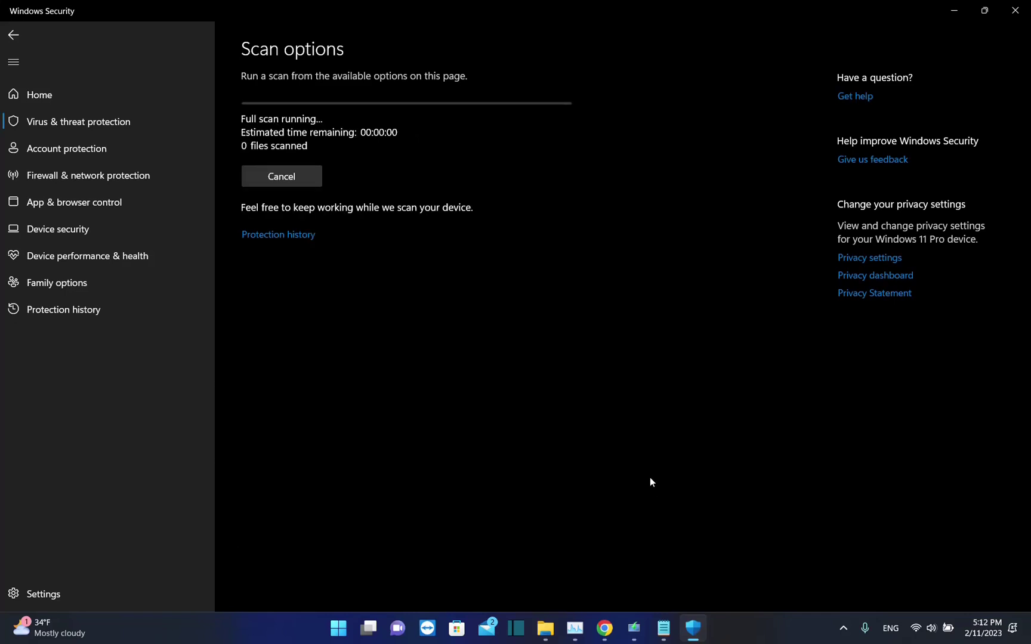